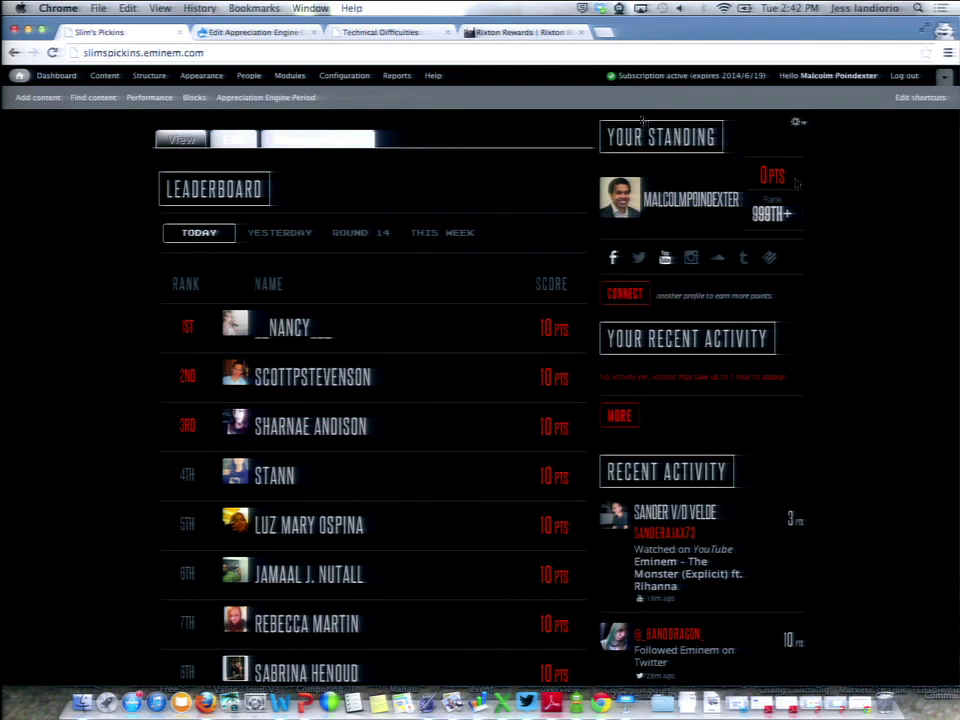
Review the filter settings on the Slim's Pickins campaign edit form, from services and time periods to excluded users
click(216, 33)
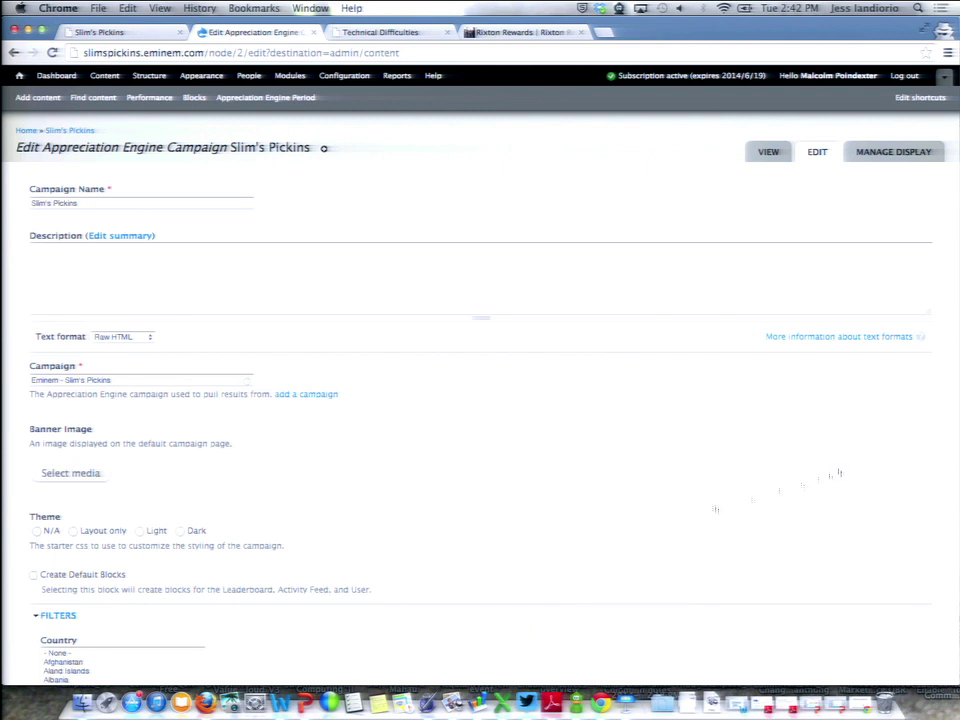
scroll(838, 471, down, 3)
scroll(480, 400, down, 10)
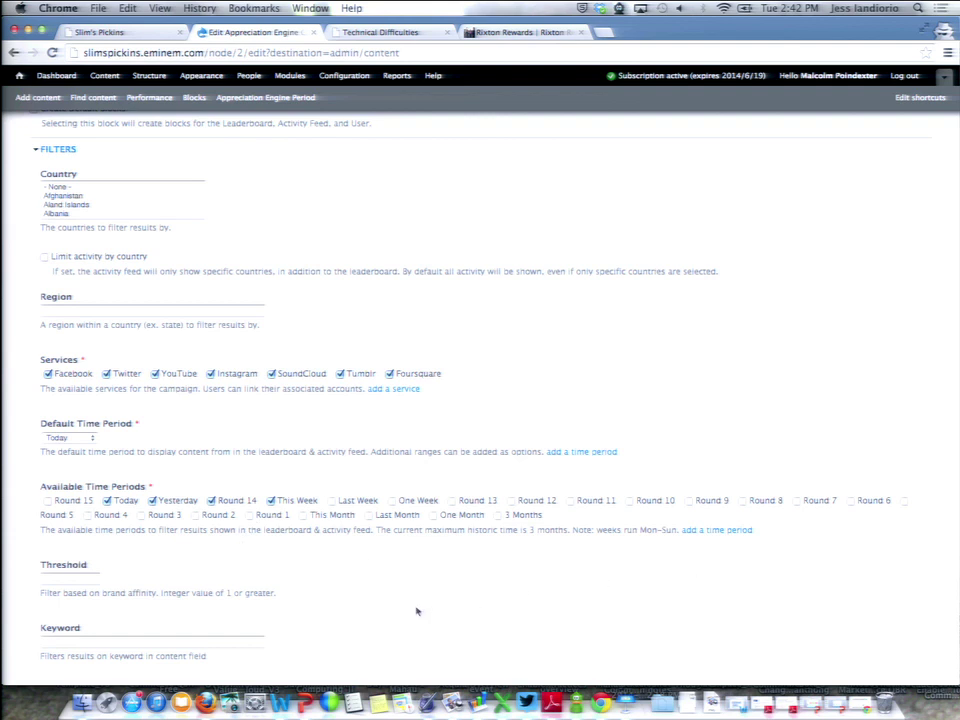
scroll(418, 611, down, 5)
scroll(480, 400, down, 2)
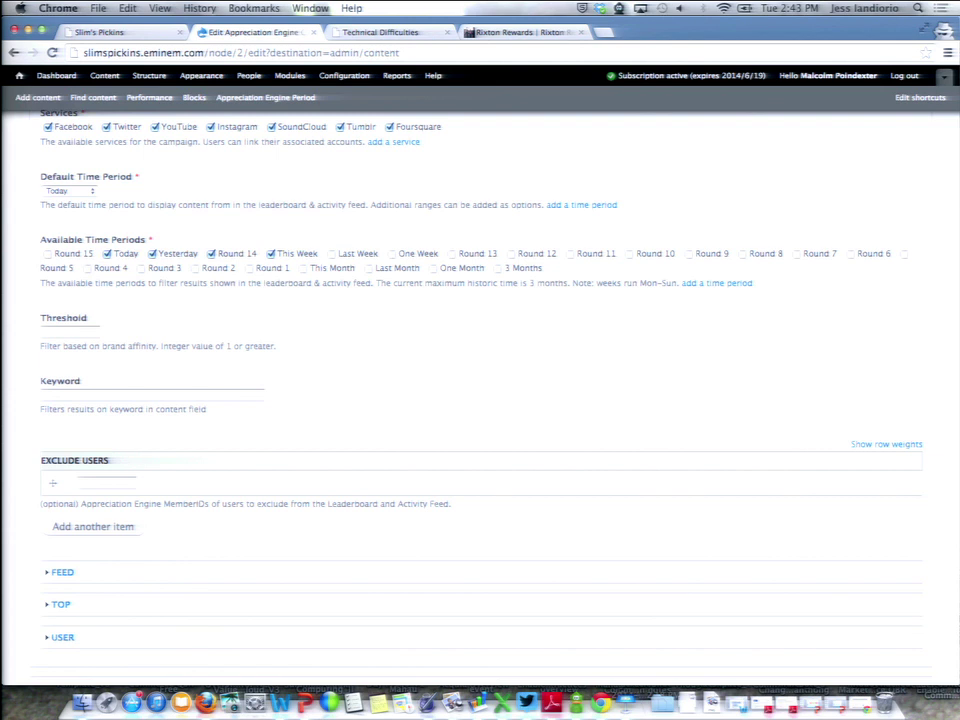
scroll(480, 400, down, 5)
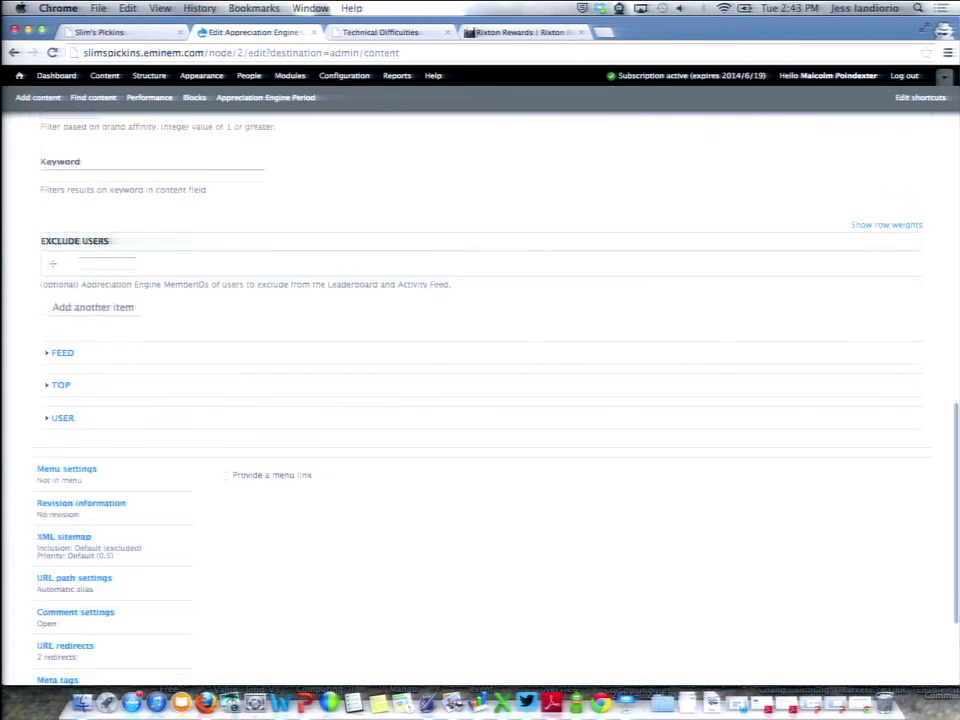
scroll(480, 400, up, 2)
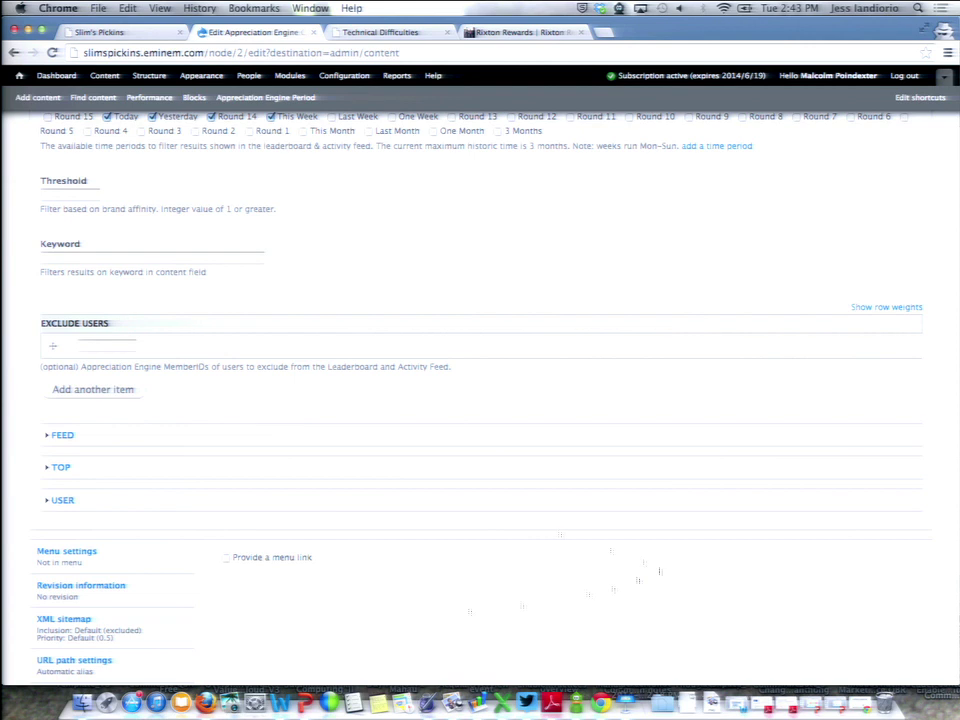
Expand the campaign's Feed settings and compare them with the live Slim's Pickins page
click(62, 435)
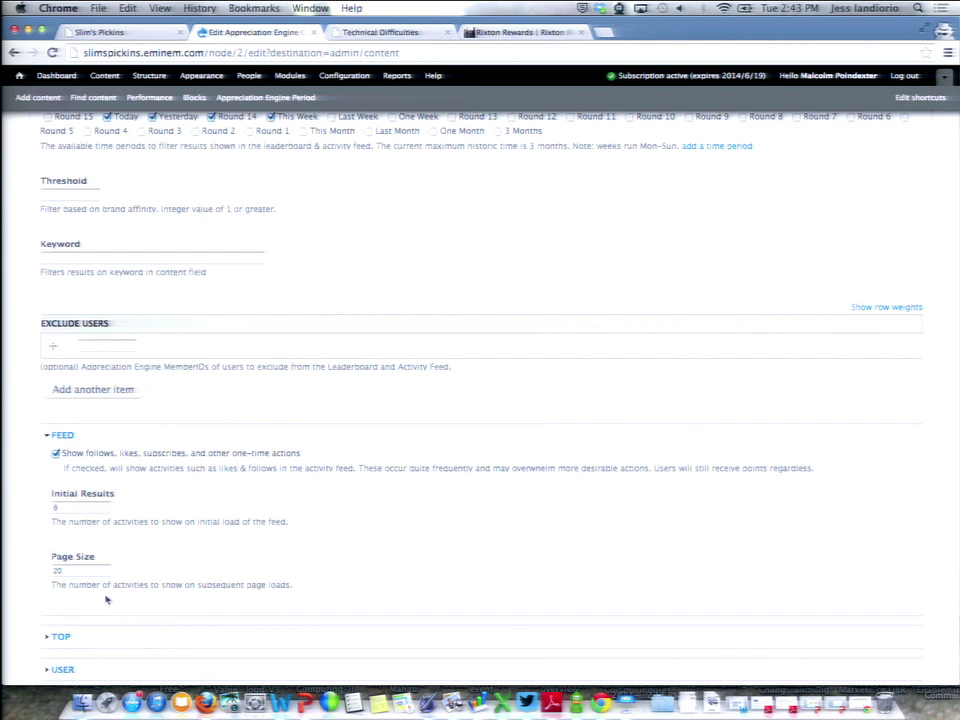
click(130, 36)
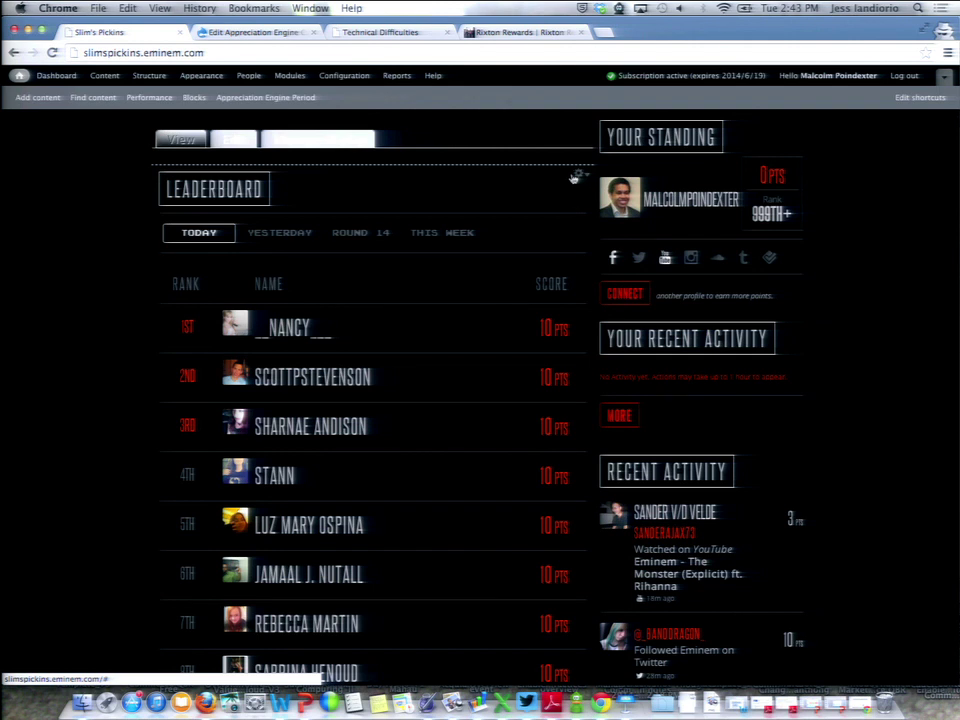
click(205, 30)
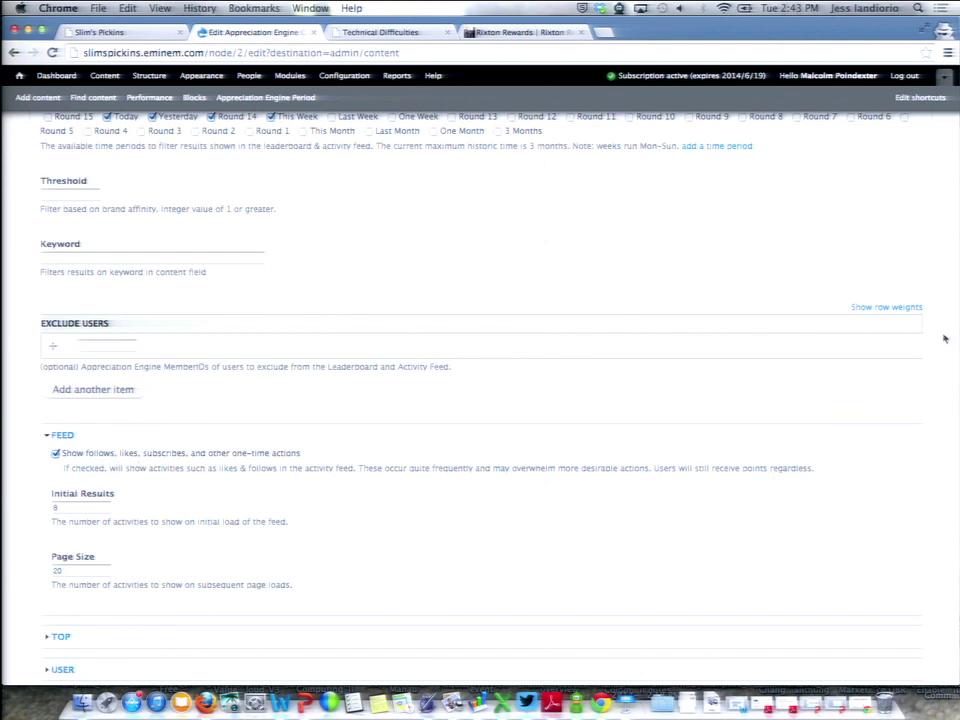
scroll(944, 338, down, 3)
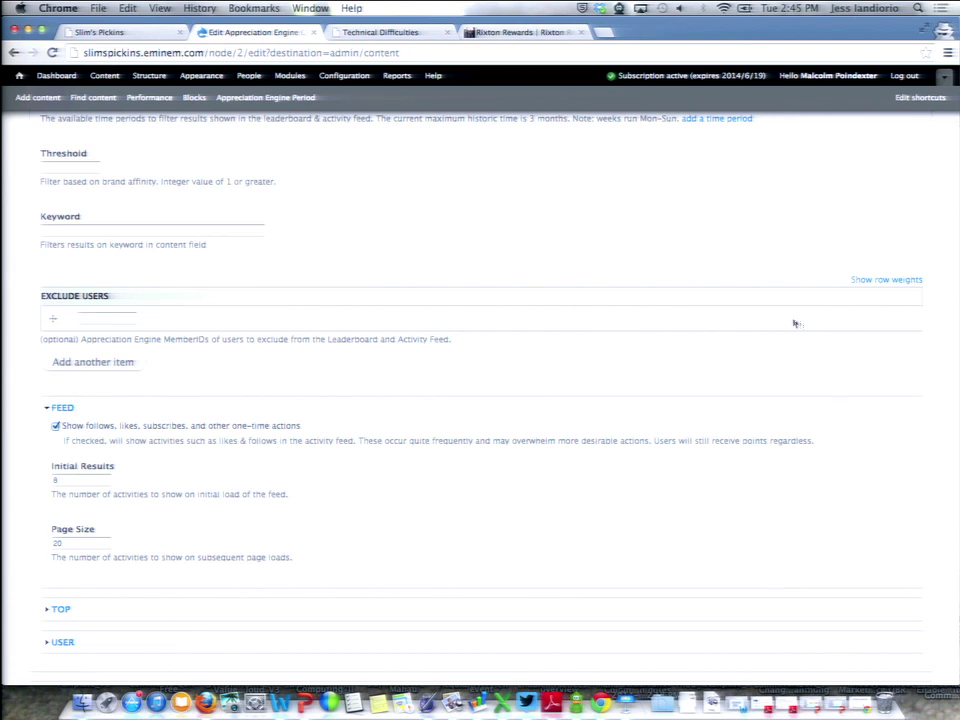
Open a new browser tab
click(607, 33)
text(on)
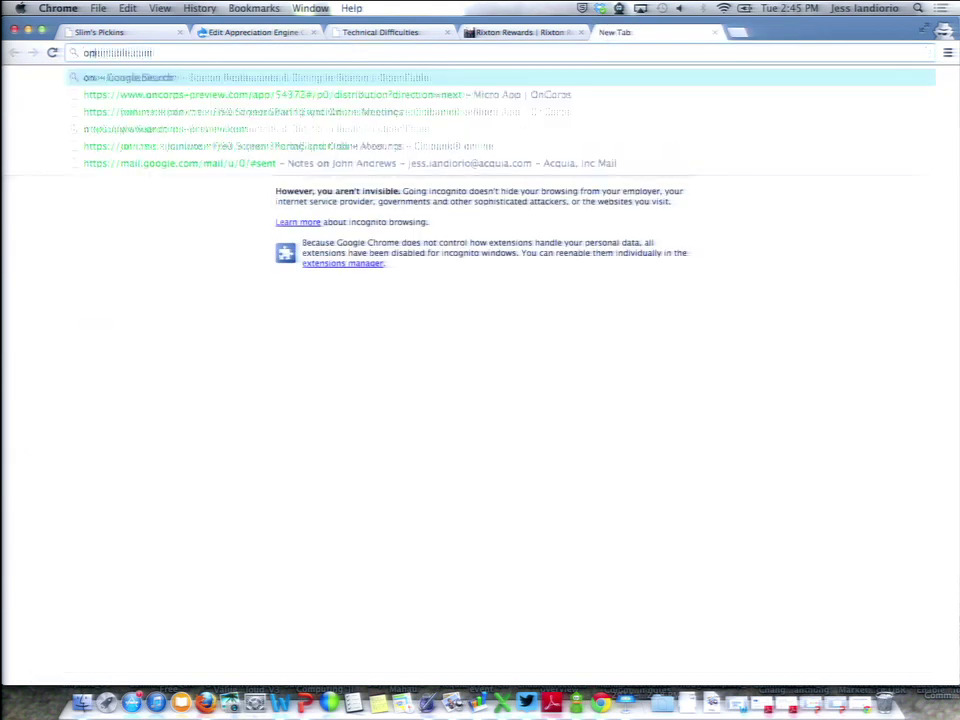
text(tnpofthero)
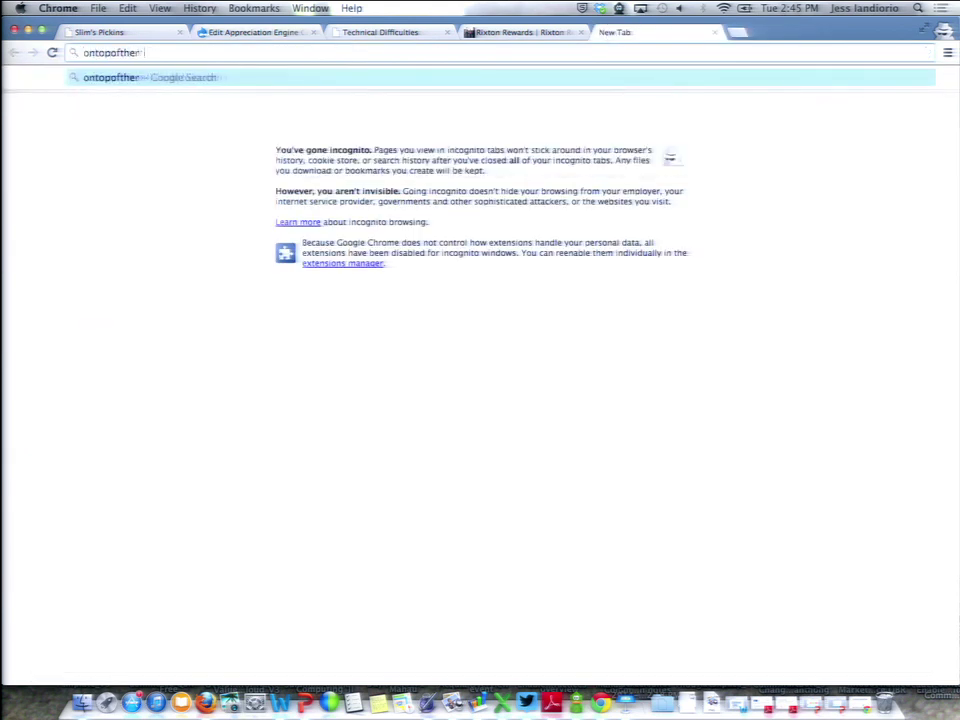
key(BackSpace)
key(BackSpace)
key(BackSpace)
key(BackSpace)
key(BackSpace)
key(BackSpace)
key(BackSpace)
key(BackSpace)
key(BackSpace)
key(BackSpace)
key(BackSpace)
key(BackSpace)
Load stage-ontopoftheworld.imaginedragonsmusic.com and bring its browser window to the front
text(stage-ontr)
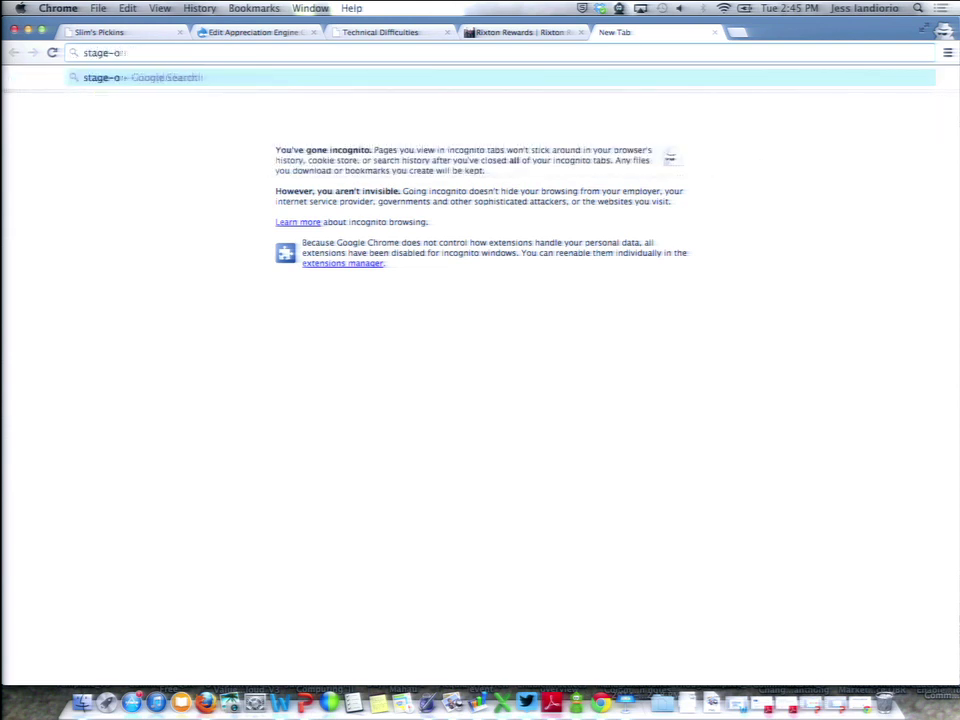
text(poftheworl)
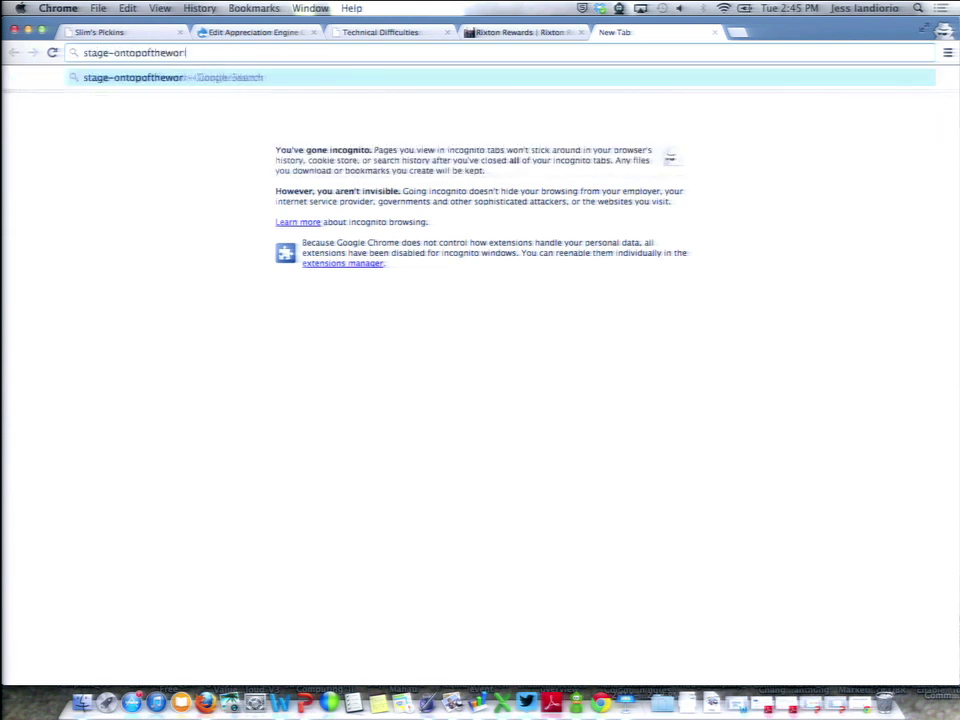
text(d.imagin)
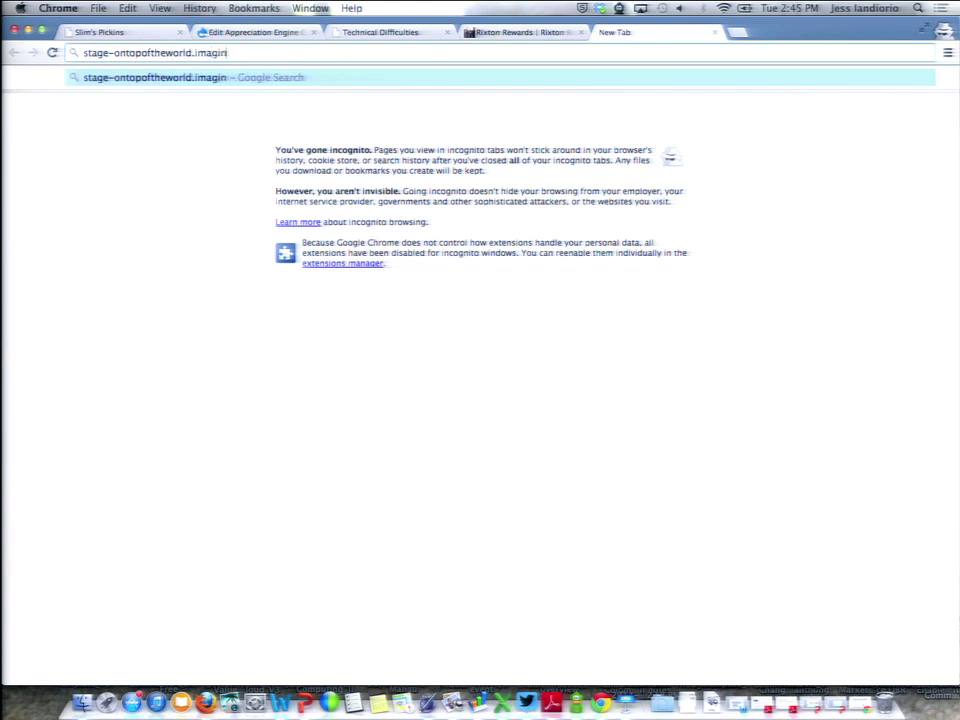
text(edragonsmusic.com)
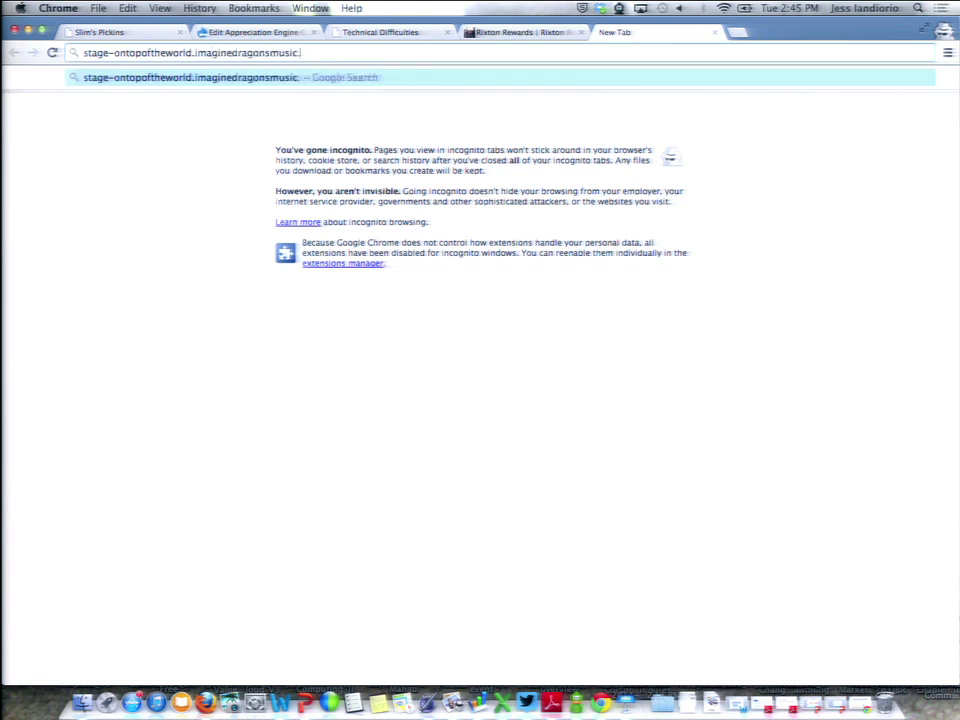
key(Return)
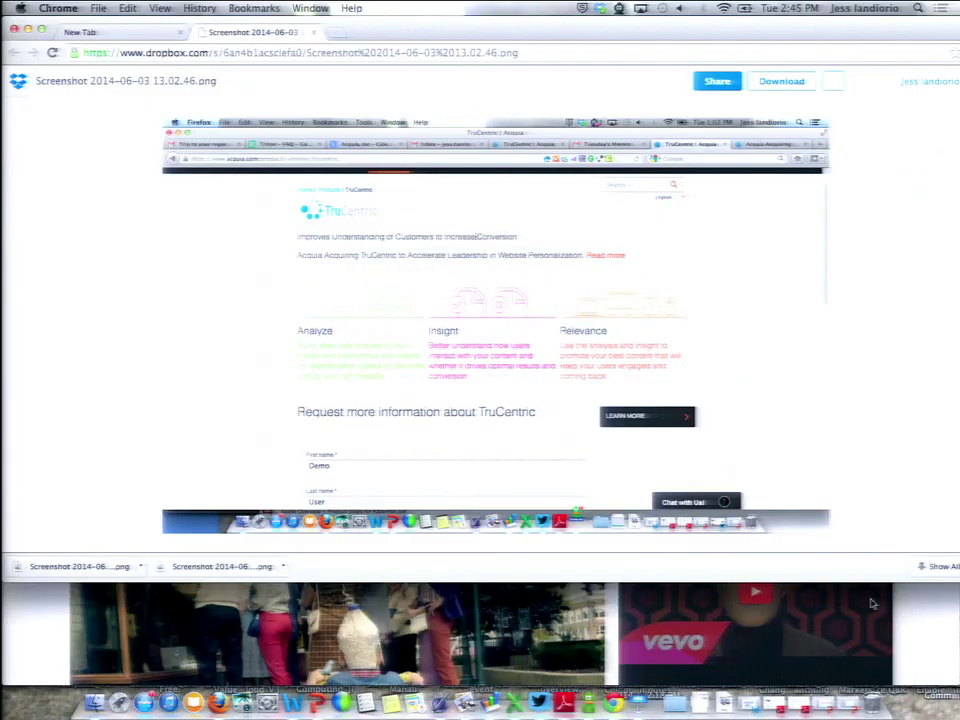
click(900, 612)
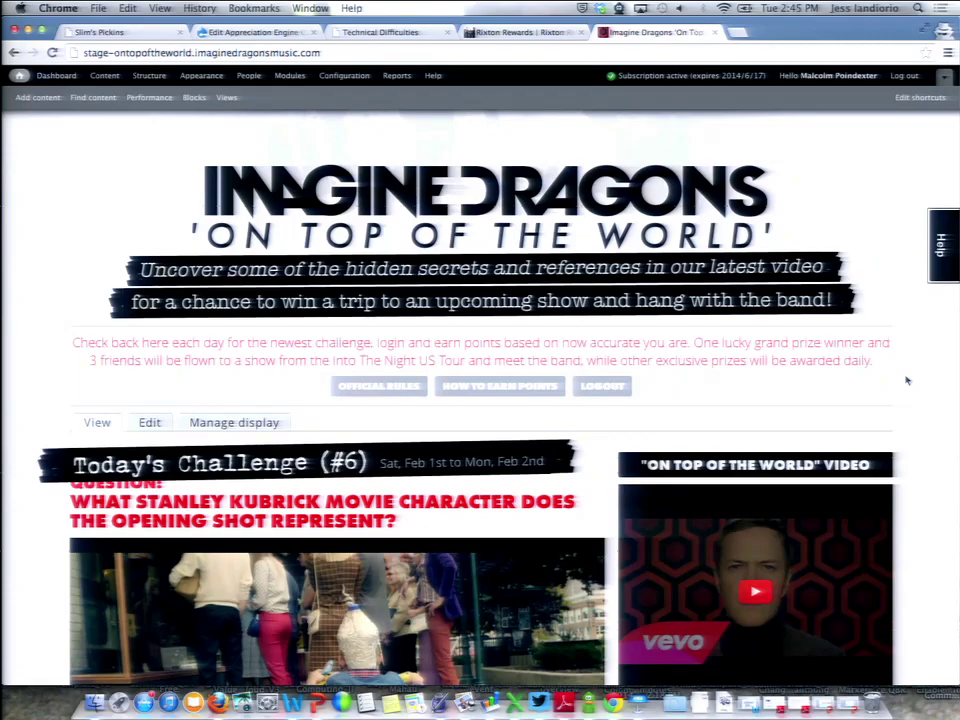
Examine Today's Challenge (#6) and the Your Standing block on the Imagine Dragons campaign page
scroll(906, 380, down, 3)
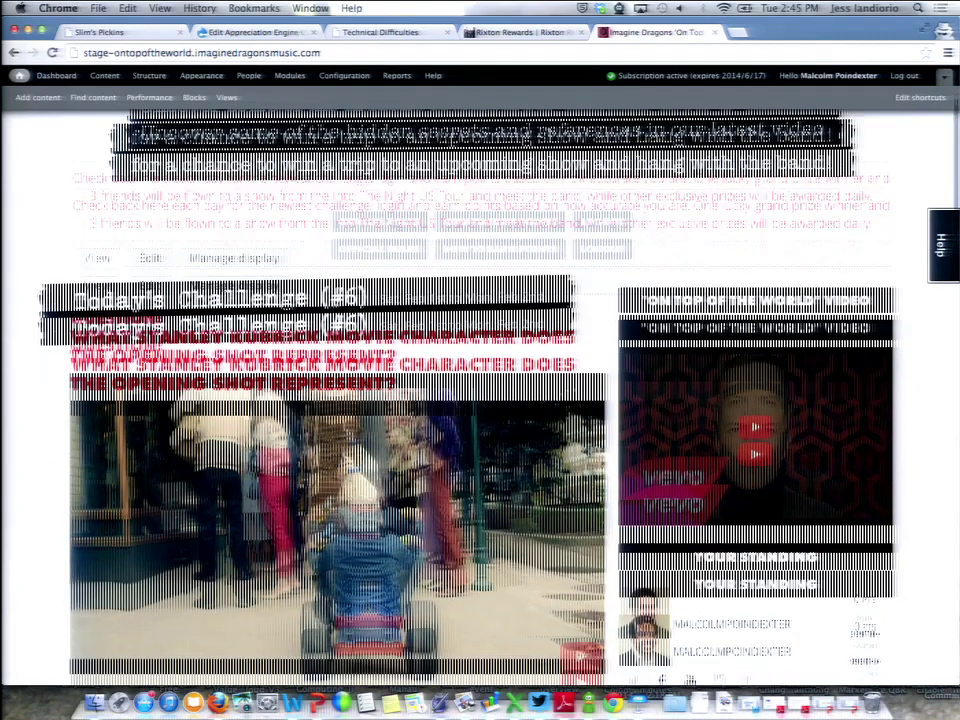
scroll(906, 380, down, 2)
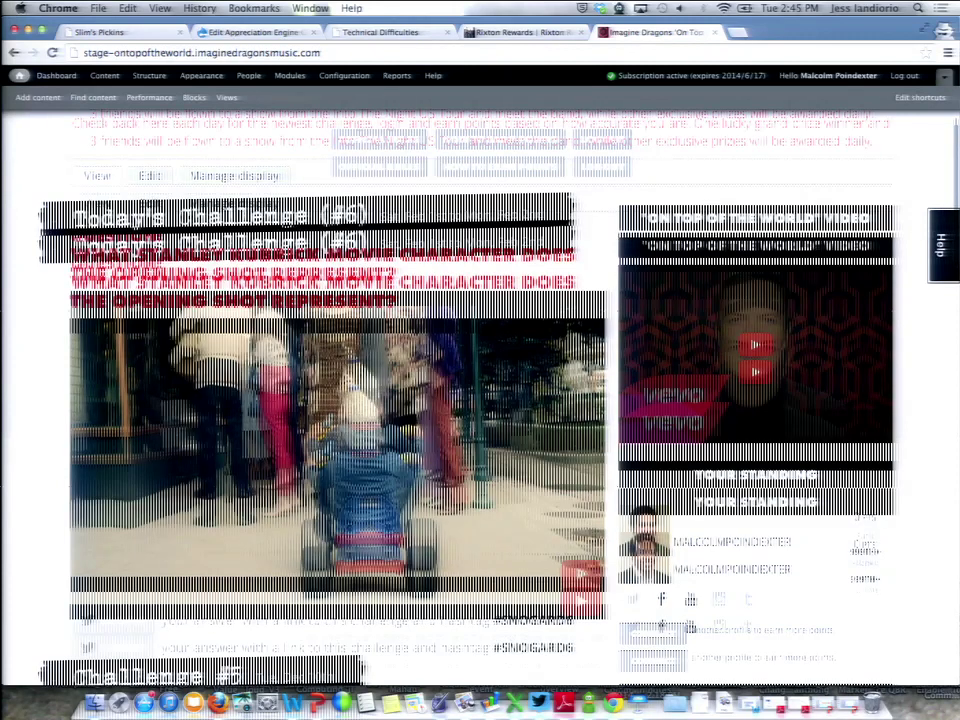
scroll(480, 400, up, 1)
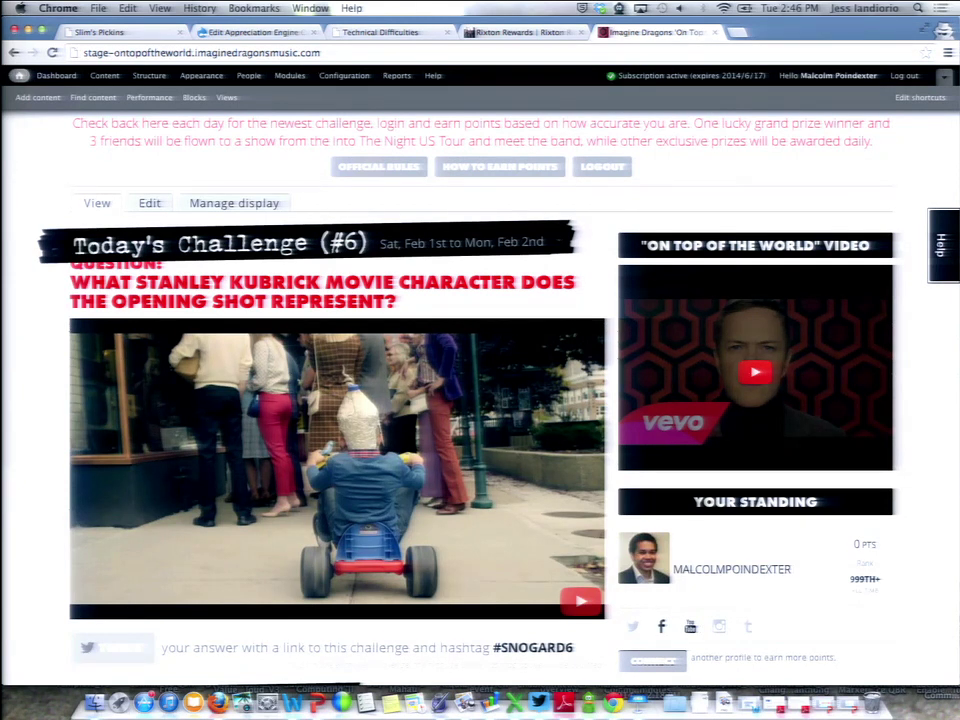
scroll(480, 400, down, 1)
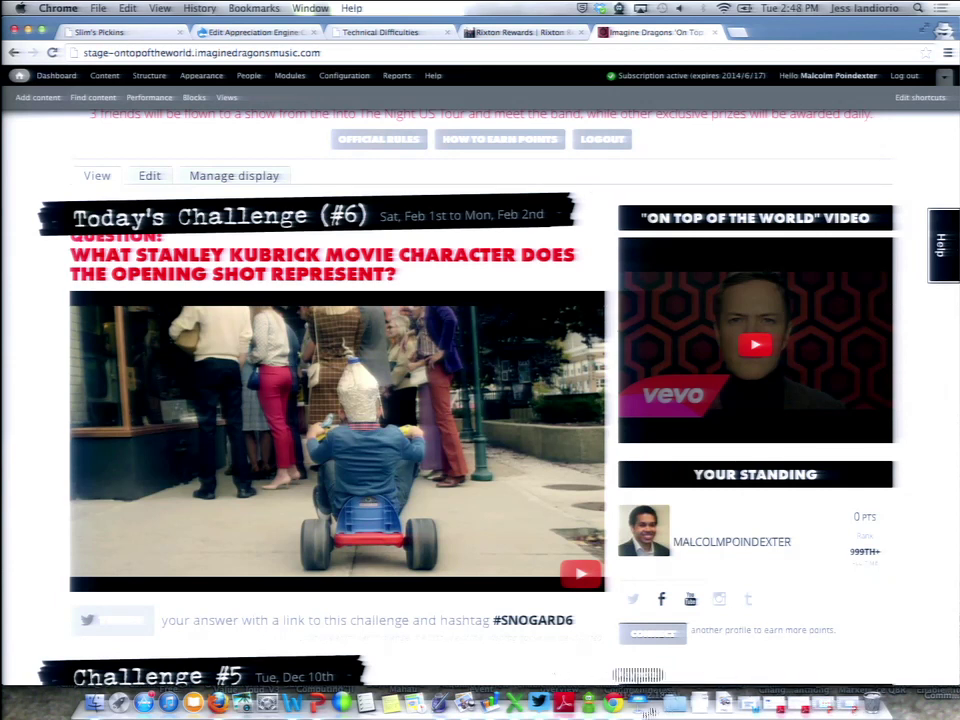
Switch to Keynote, play the Social Gamification presentation from the Demo Time slide and advance to the Appreciation Engine API slide
click(638, 703)
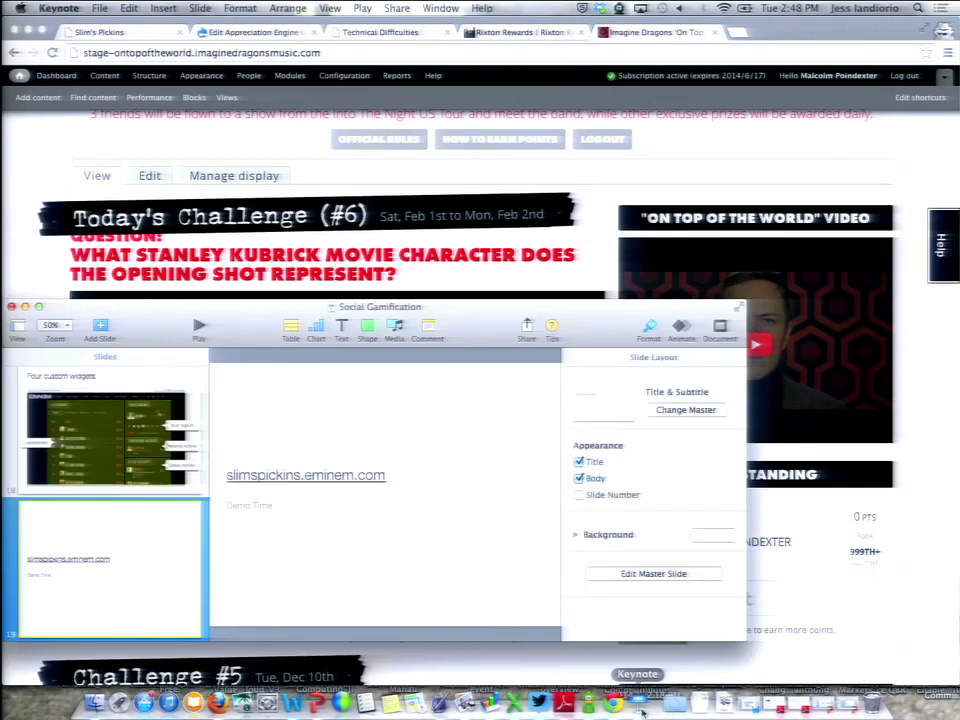
click(200, 327)
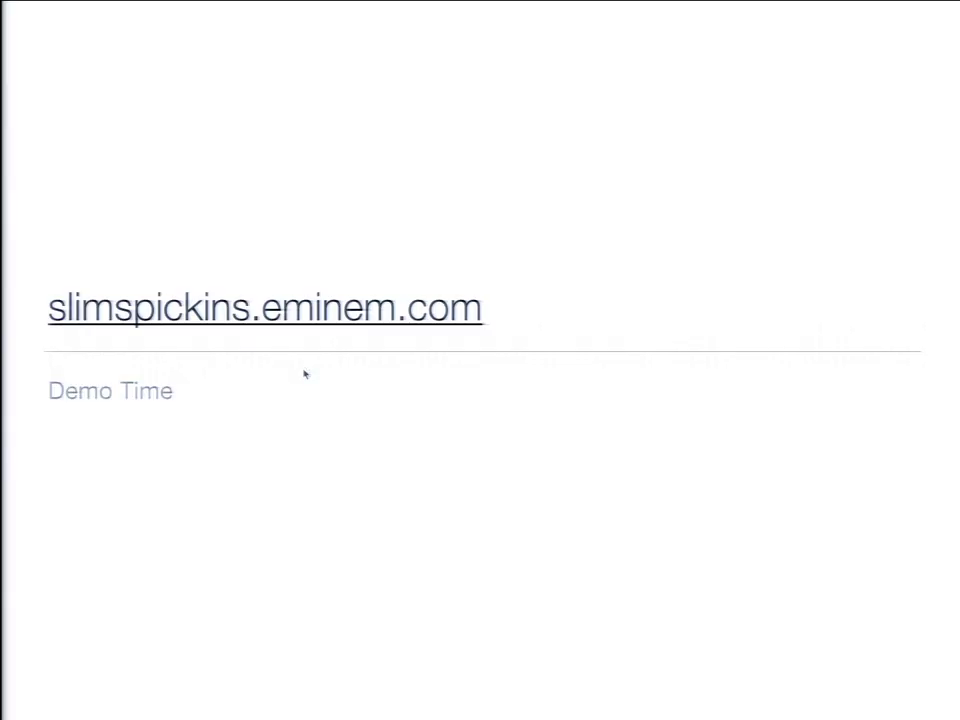
key(Right)
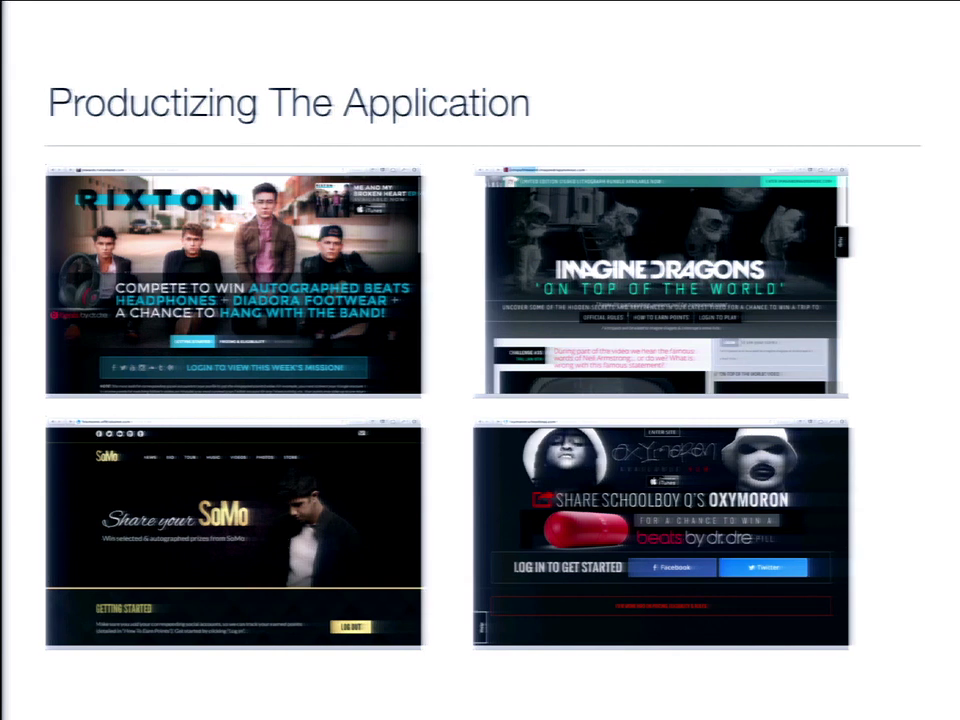
key(Right)
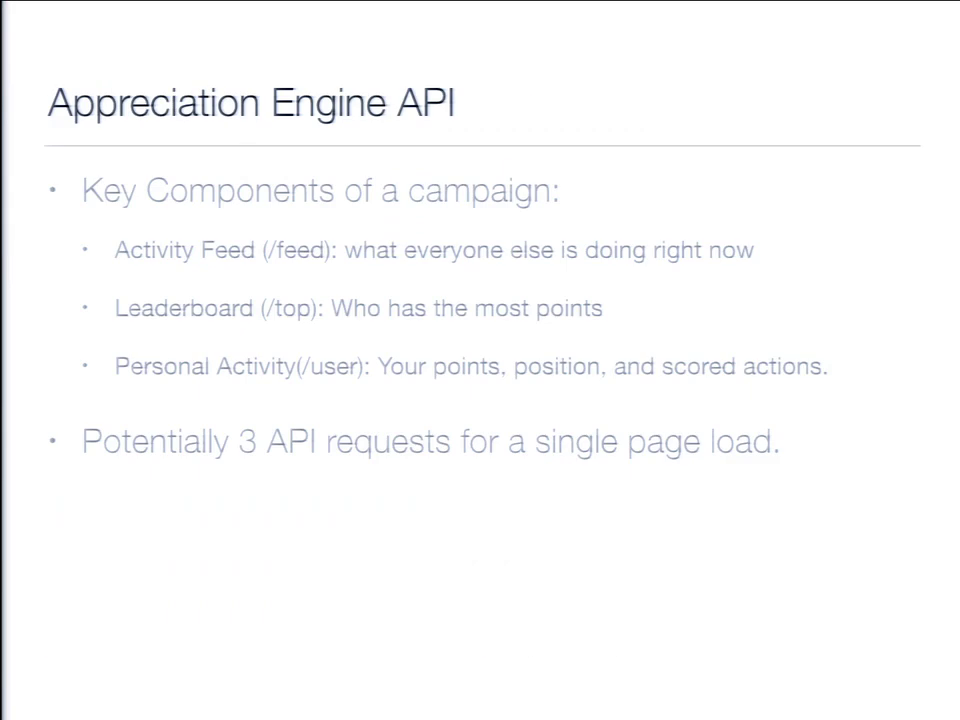